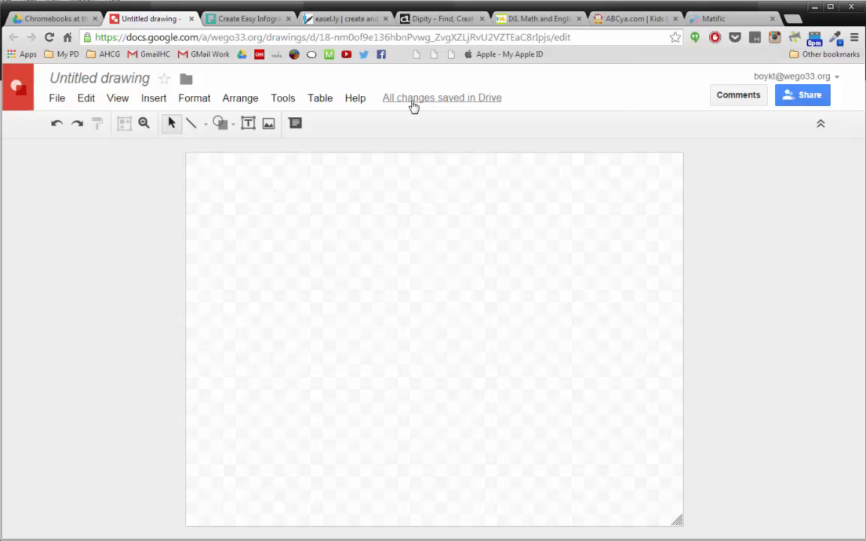
Step: Insert word art reading CONTENT onto the drawing canvas
click(153, 99)
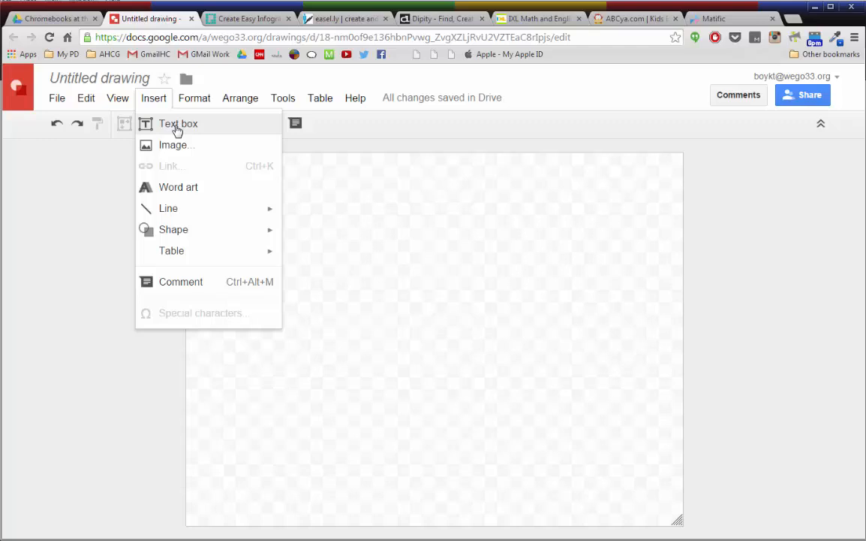
click(193, 188)
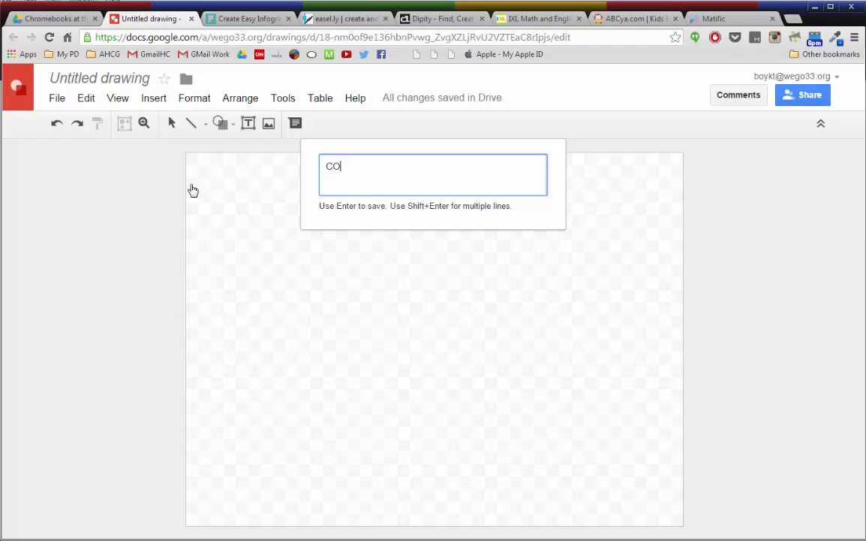
text(CONTENT)
key(Return)
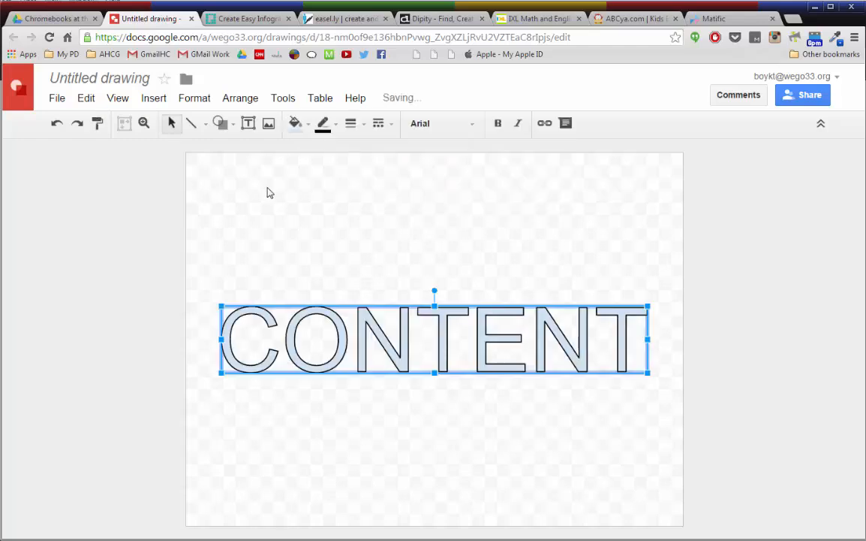
Step: Change the CONTENT word art's font to Bangers
click(433, 129)
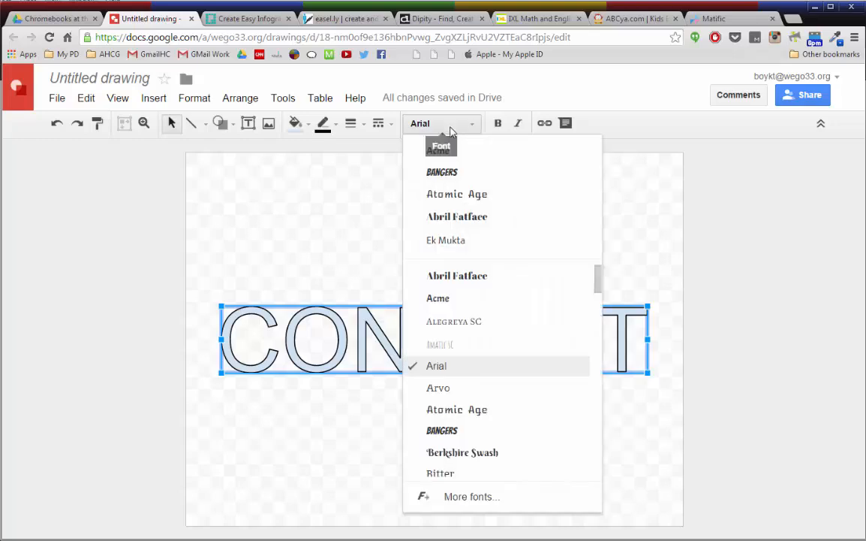
click(444, 173)
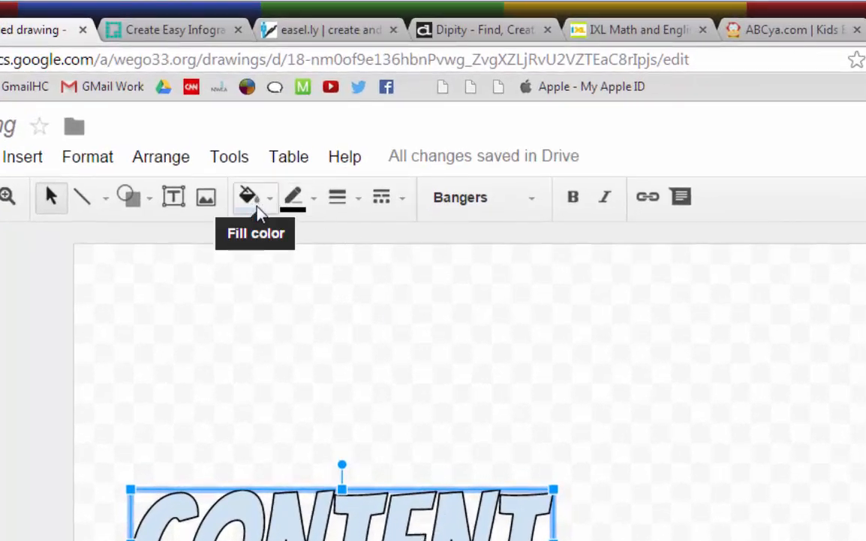
Step: Give the CONTENT word art a light blue fill and a light blue outline
click(258, 211)
click(413, 355)
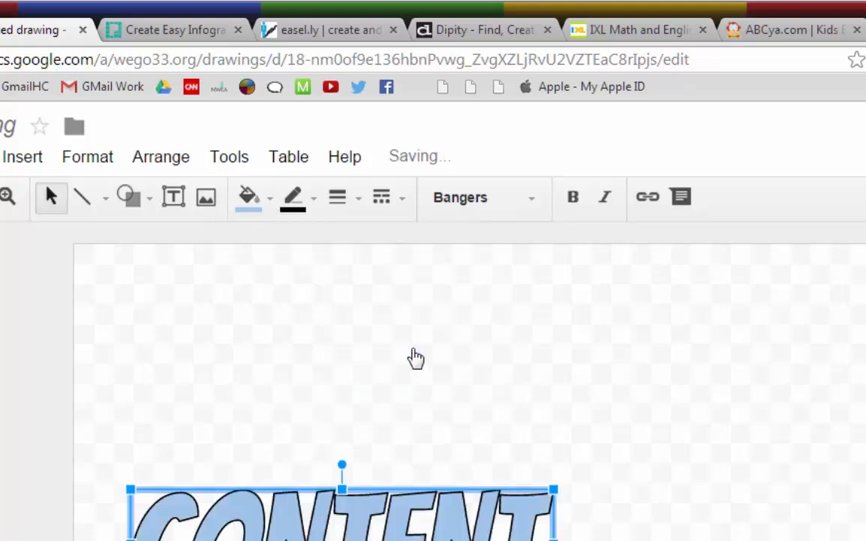
click(294, 199)
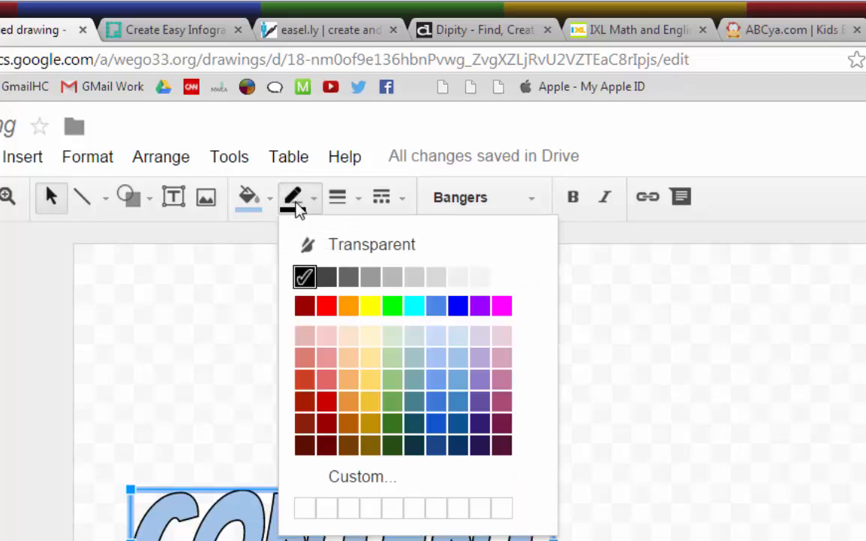
click(469, 368)
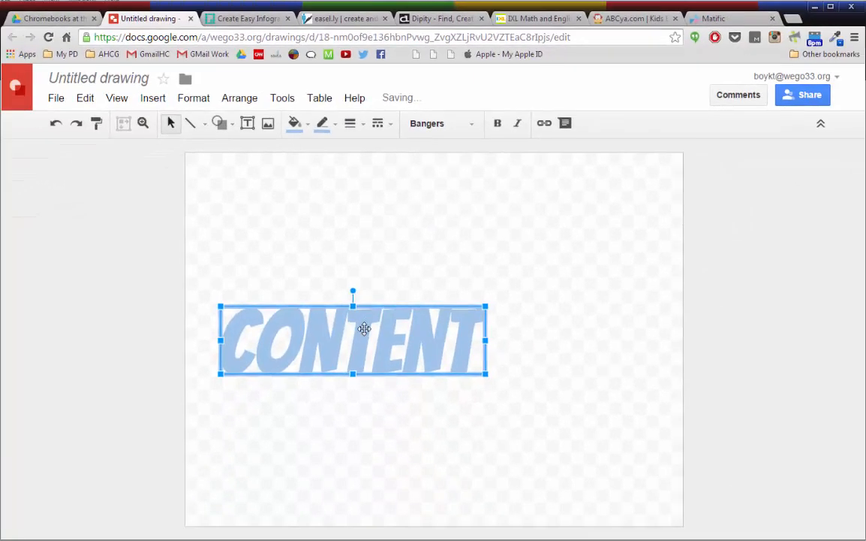
Step: Move the CONTENT word art to the canvas's top-left corner and shrink it to about half width
drag(364, 328, 340, 189)
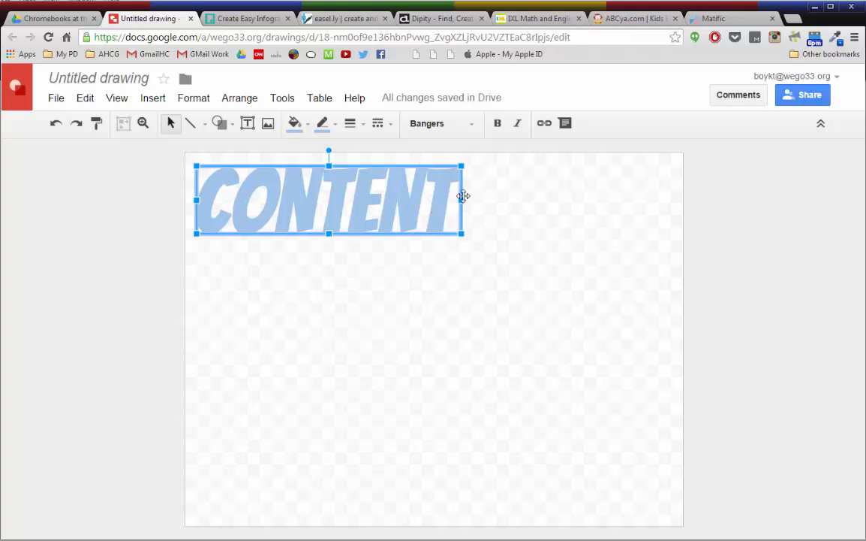
drag(461, 234, 398, 218)
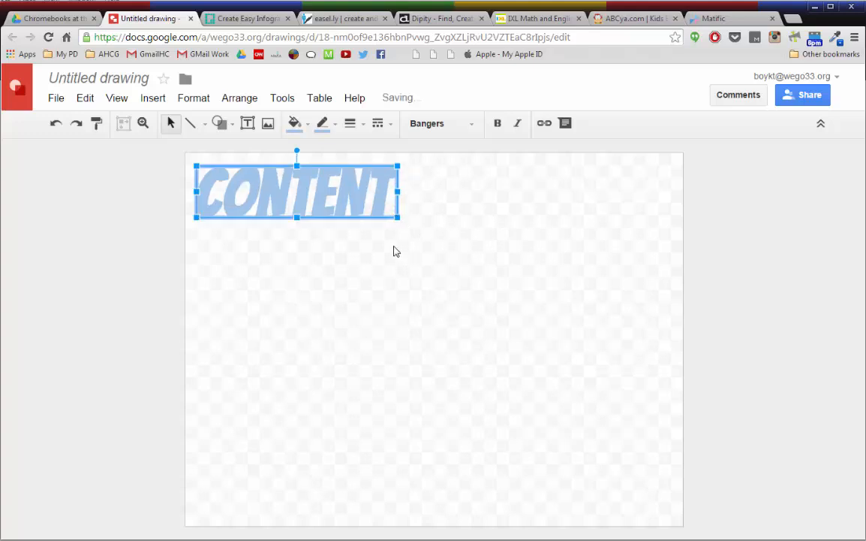
click(333, 246)
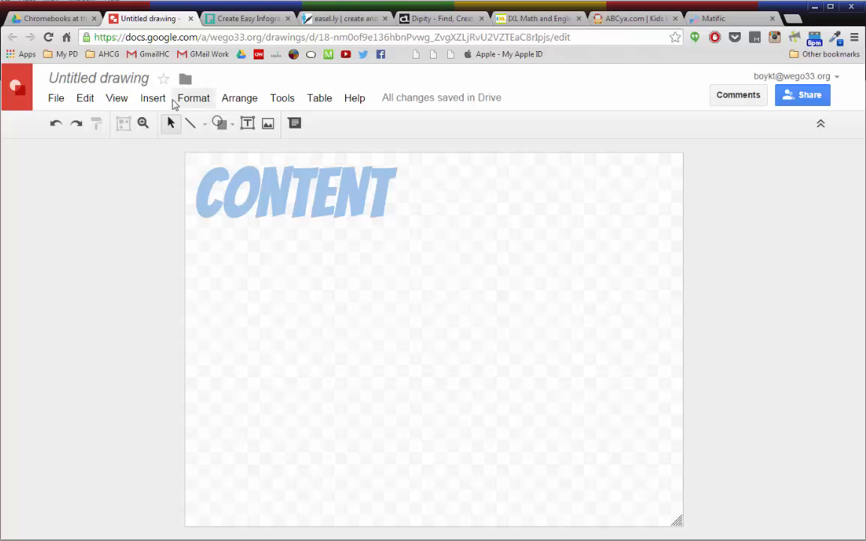
Step: Insert a second word art reading CREATION
click(152, 98)
click(203, 189)
text(CREATION)
key(Return)
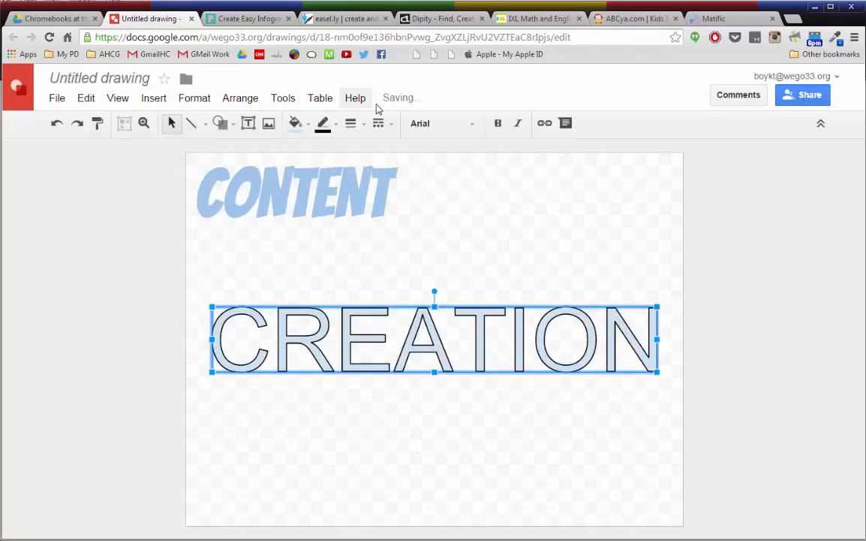
Step: Style the CREATION word art with the Bangers font and a light blue fill and outline
click(428, 124)
click(385, 151)
click(295, 123)
click(385, 223)
click(324, 123)
click(413, 223)
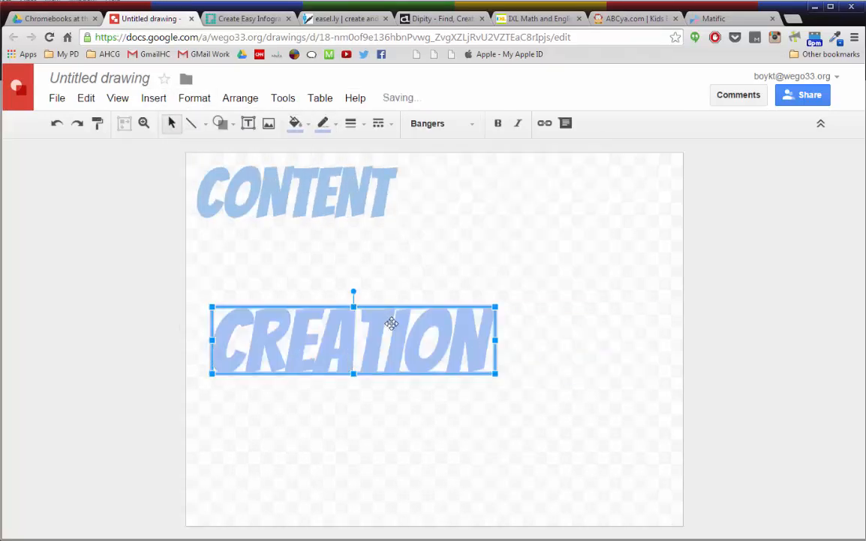
Step: Move the CREATION word art directly below CONTENT and shrink it to a similar size
drag(393, 323, 379, 243)
drag(480, 294, 453, 276)
click(563, 279)
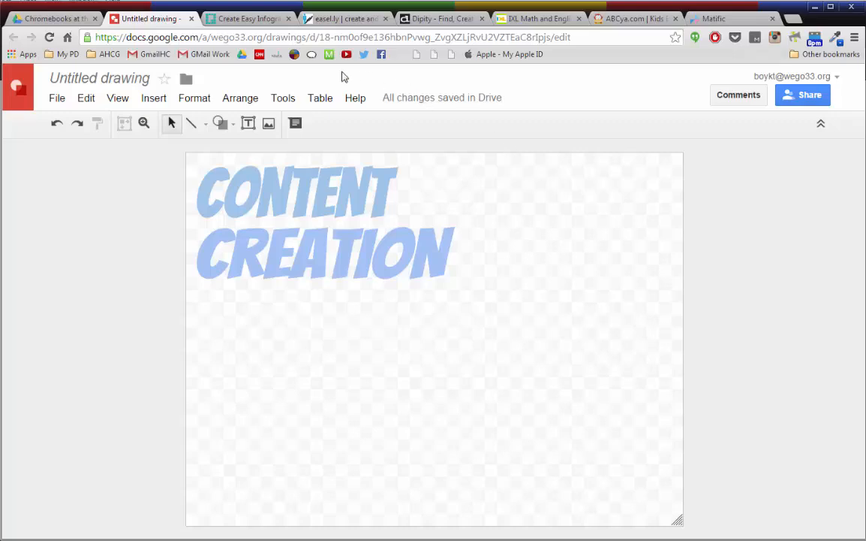
Step: Draw a small circle to the right of the CONTENT word art
click(152, 101)
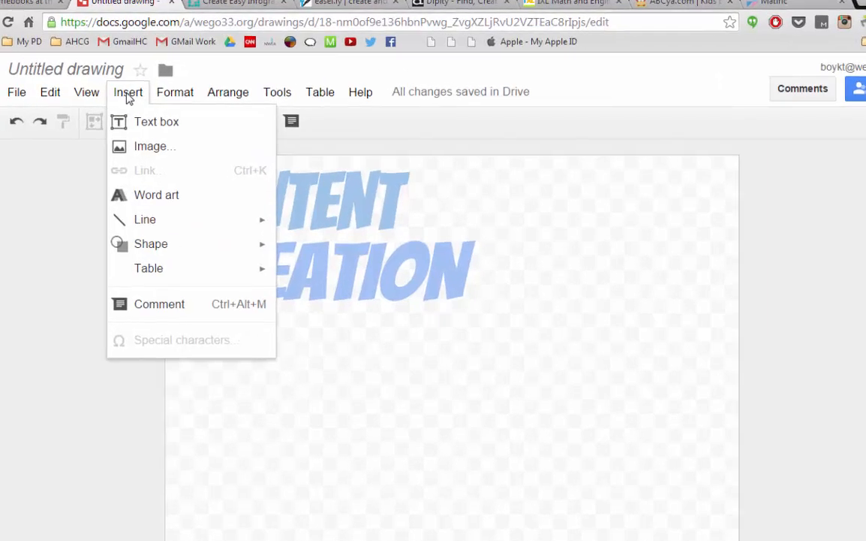
mouse_move(186, 234)
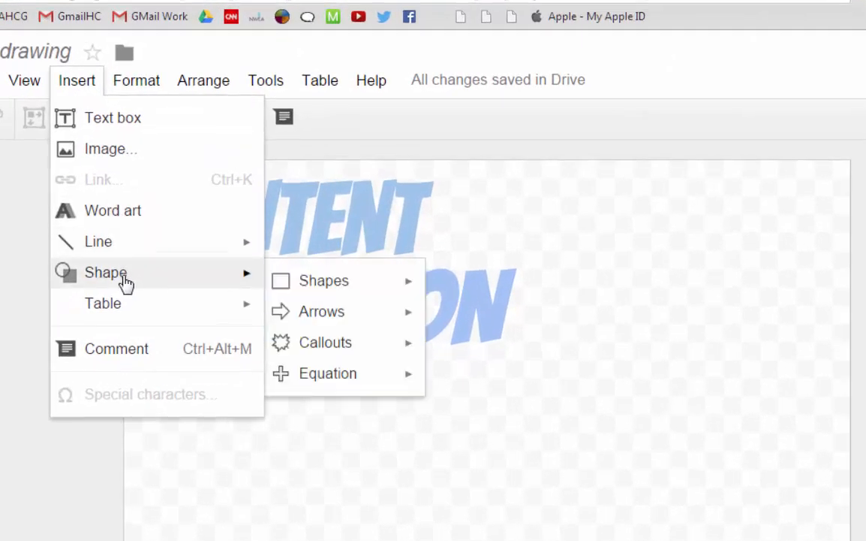
mouse_move(329, 287)
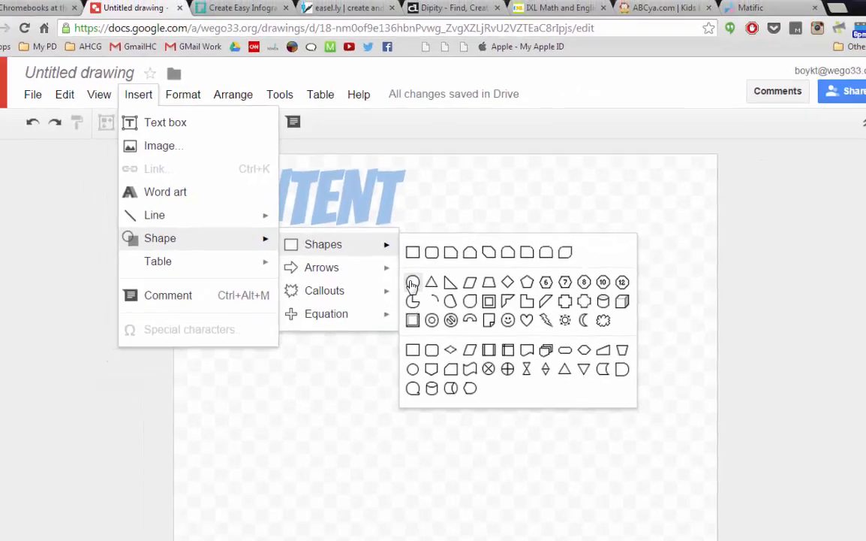
click(412, 283)
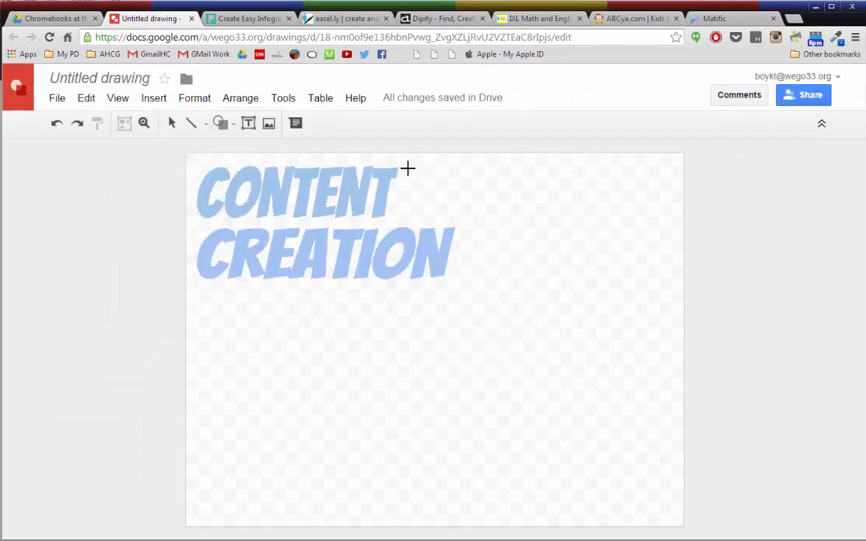
drag(408, 168, 443, 188)
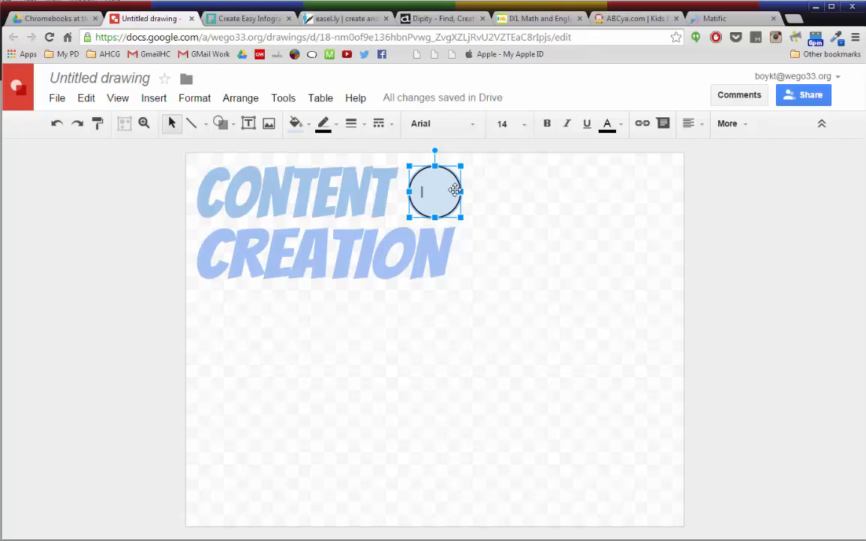
Step: Type vs inside the circle and format it in Bangers at size 36
text(vs)
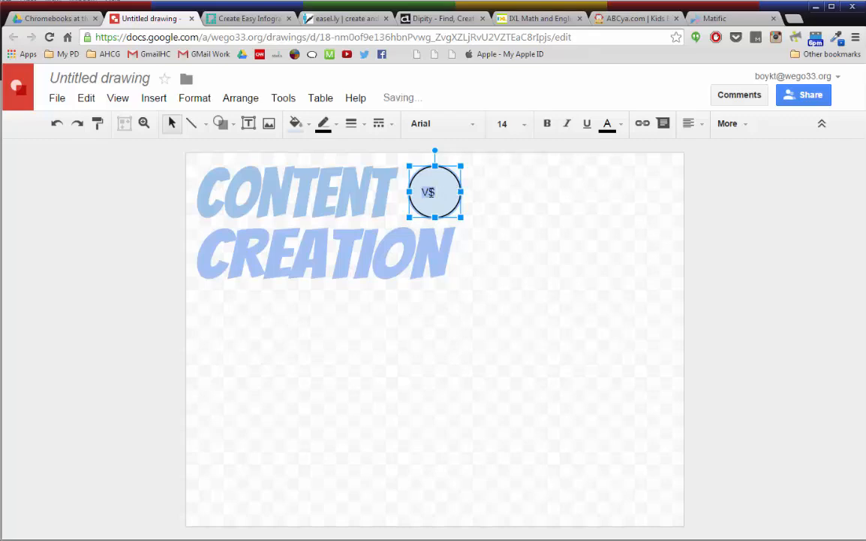
click(473, 123)
click(451, 155)
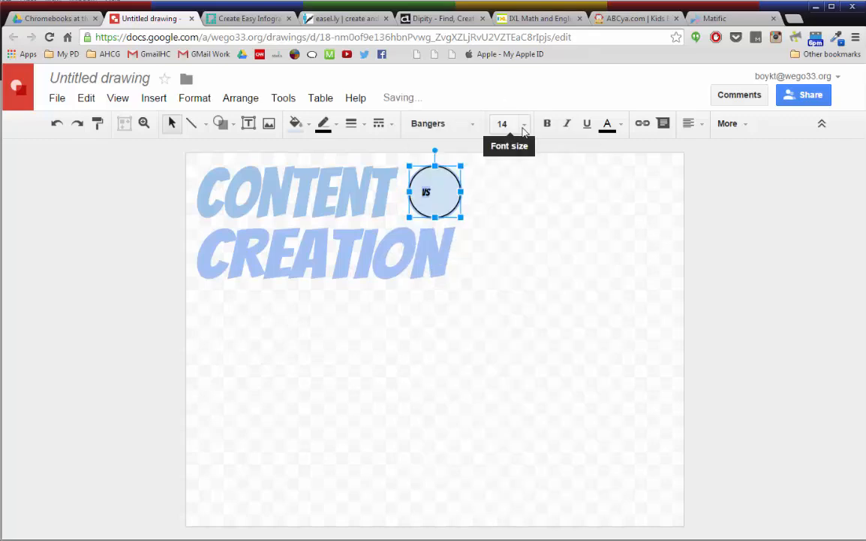
click(516, 125)
click(526, 382)
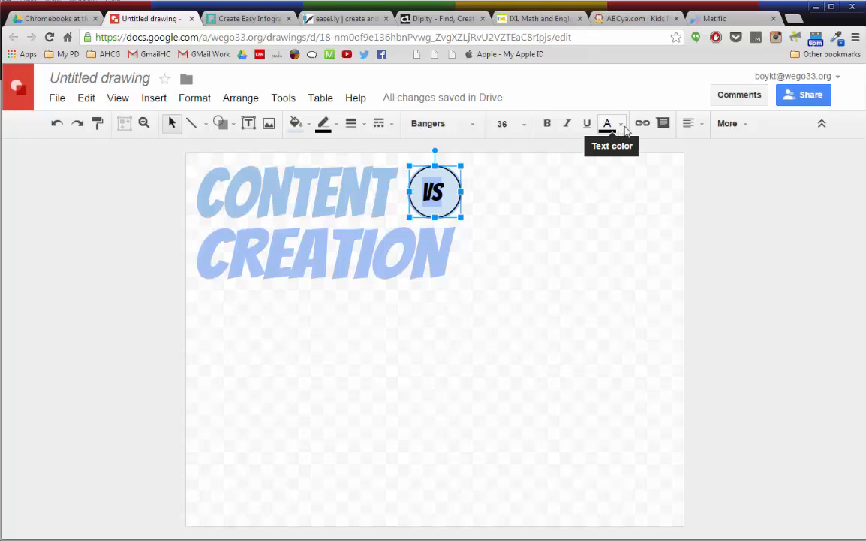
Step: Color the vs text white and set its alignment within the circle
click(626, 130)
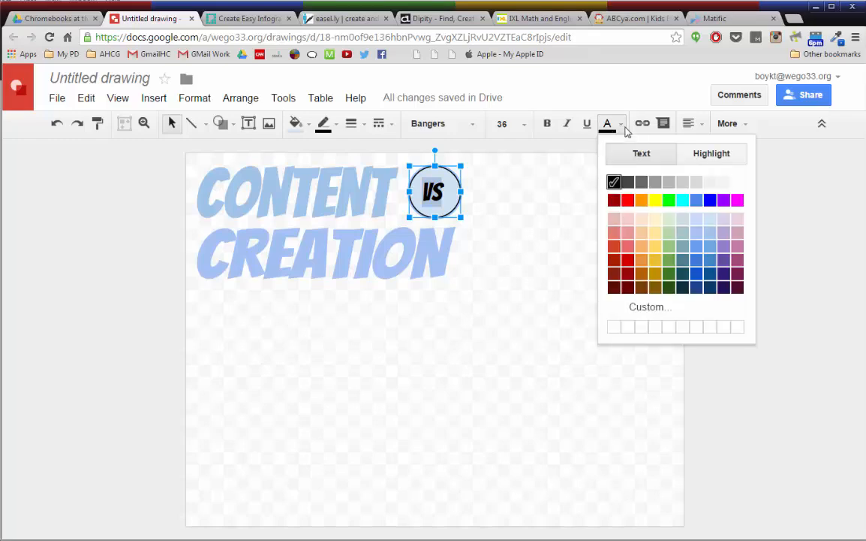
click(735, 182)
click(689, 125)
click(713, 148)
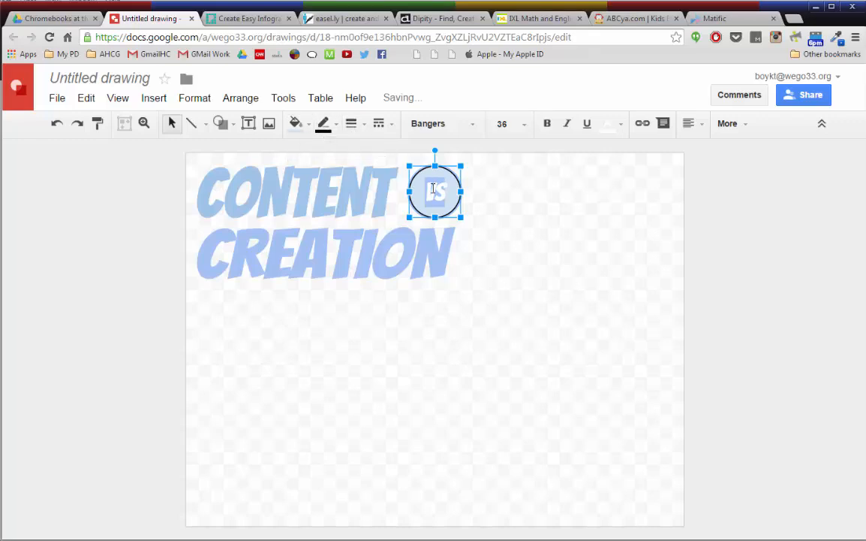
Step: Fill the circle with cyan and give it a cyan outline
click(326, 126)
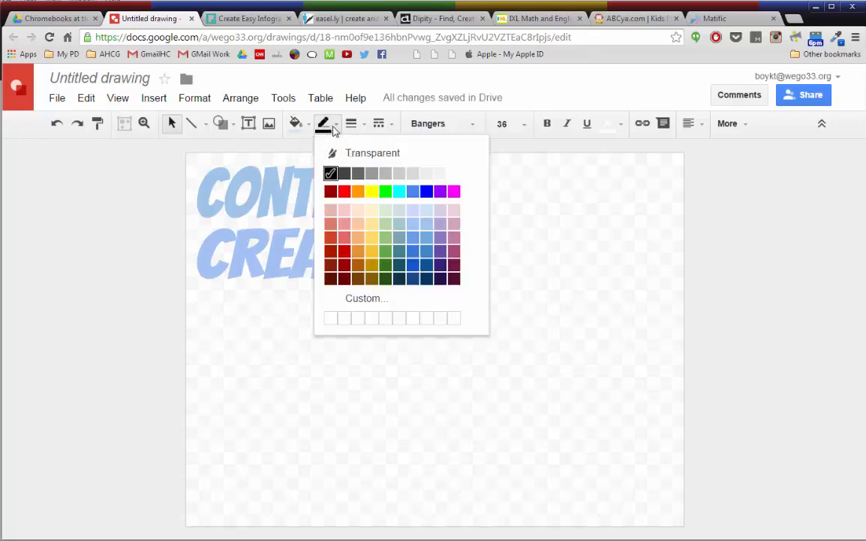
click(374, 154)
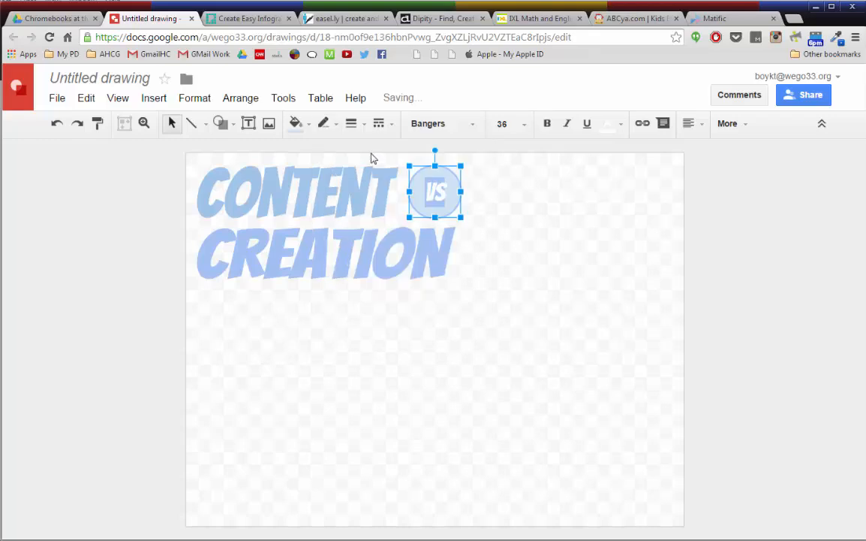
click(296, 124)
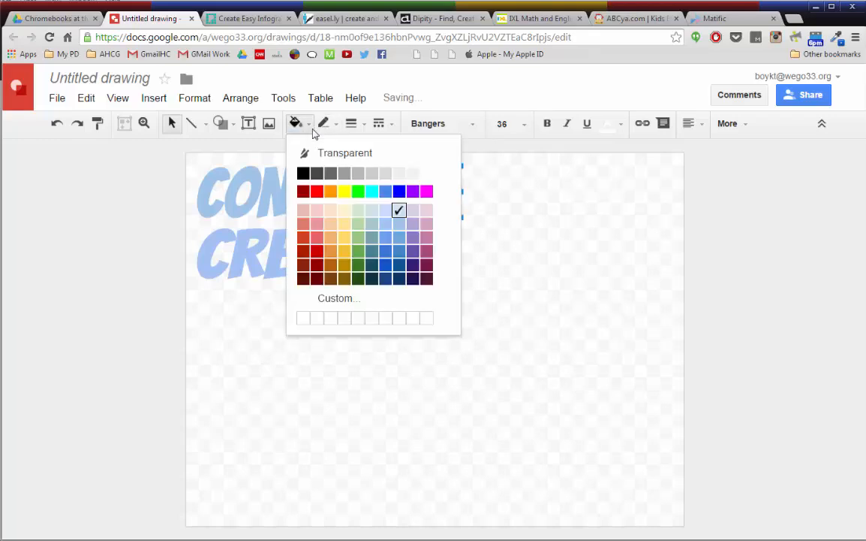
click(378, 192)
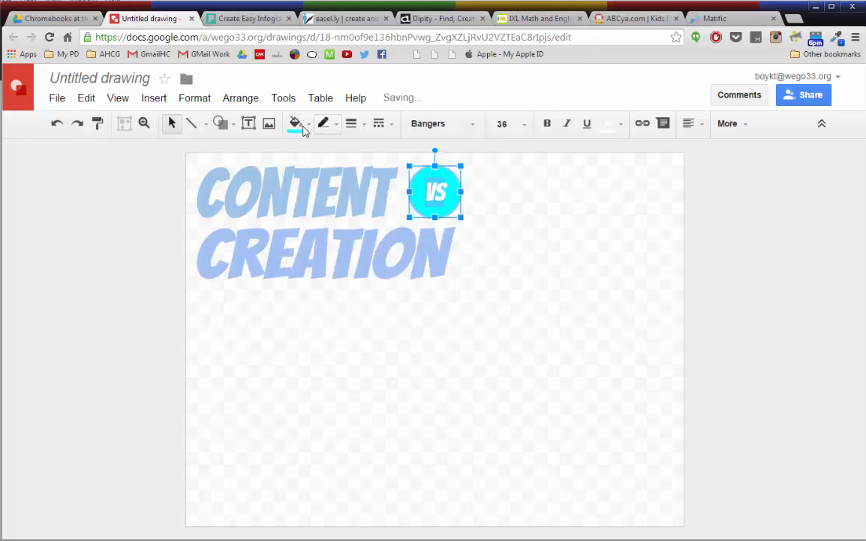
click(327, 125)
click(370, 154)
click(335, 127)
click(398, 194)
click(727, 251)
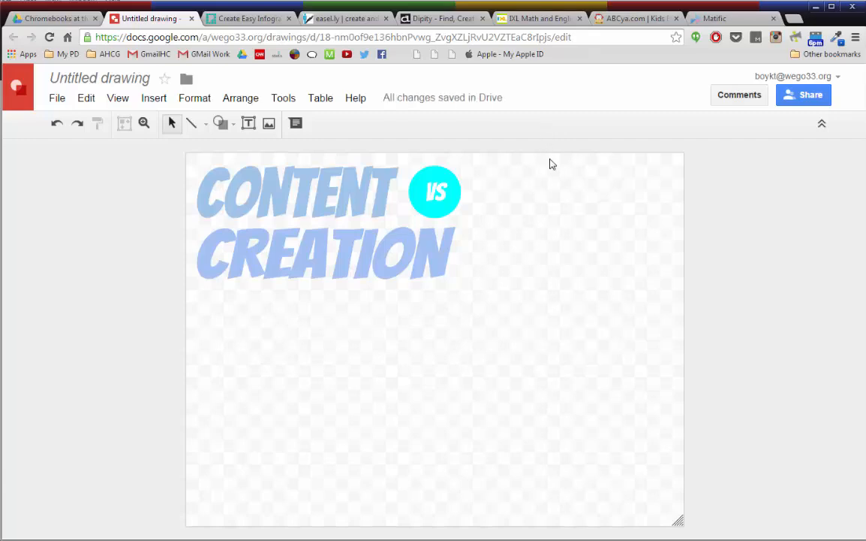
Step: Draw a thin horizontal rectangle bar spanning the canvas just below the CREATION word art
click(226, 126)
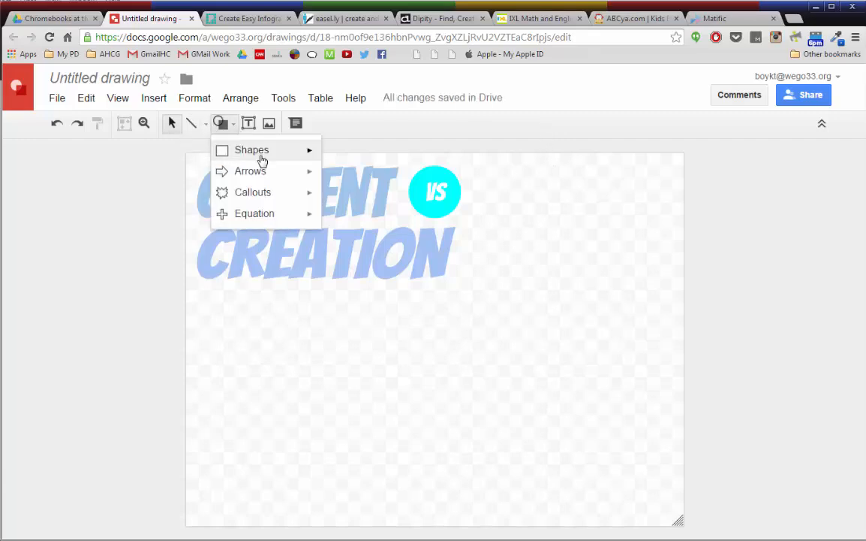
mouse_move(260, 153)
click(332, 159)
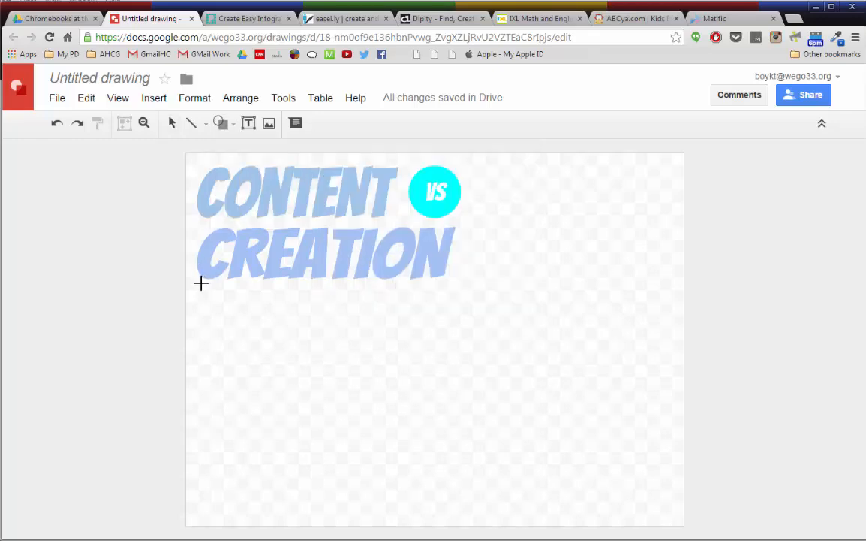
drag(201, 282, 668, 290)
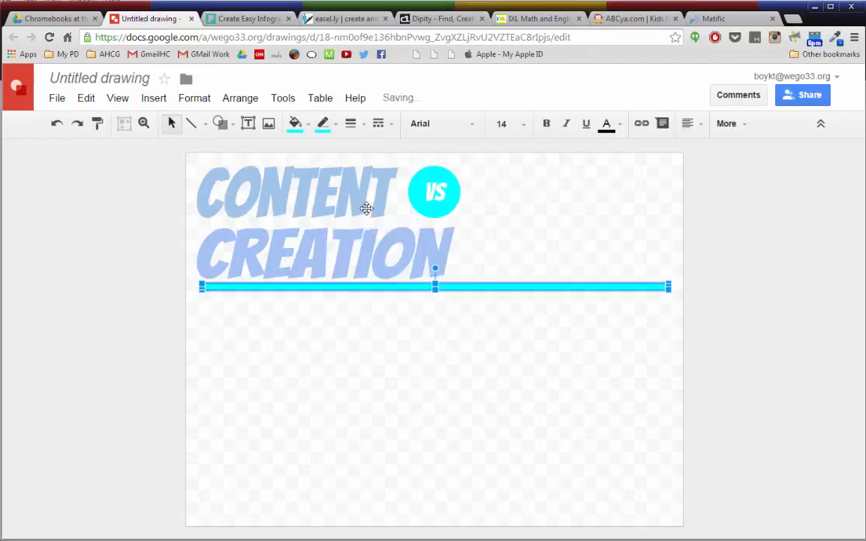
Step: Add a text box under the bar's left half containing Technology in the Classroom
click(248, 122)
drag(205, 286, 426, 307)
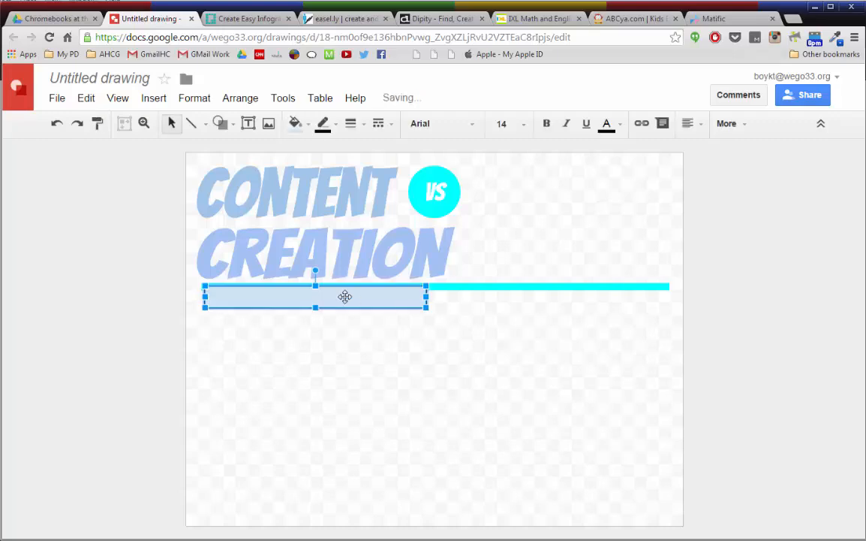
text(Technology in the Classroom)
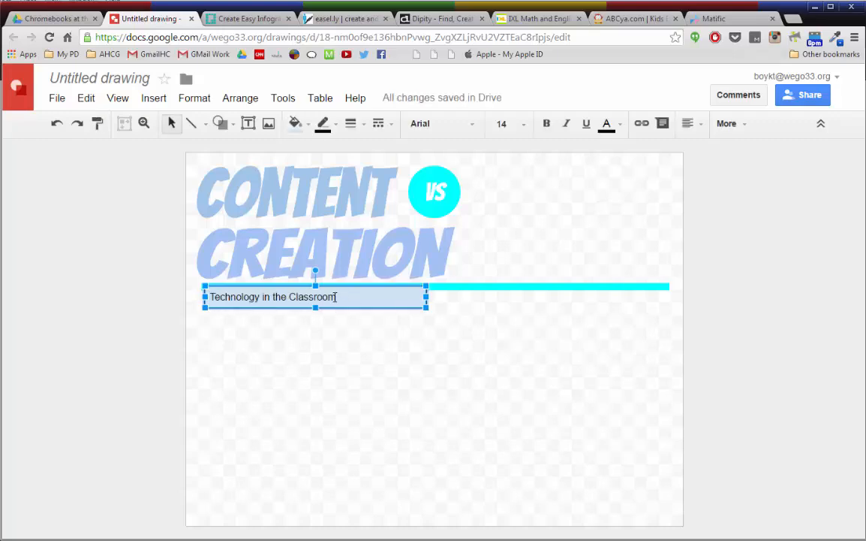
Step: Select the Technology in the Classroom text, color it white, and pick a different font for it
drag(336, 297, 210, 296)
click(609, 125)
click(737, 182)
click(443, 124)
click(443, 344)
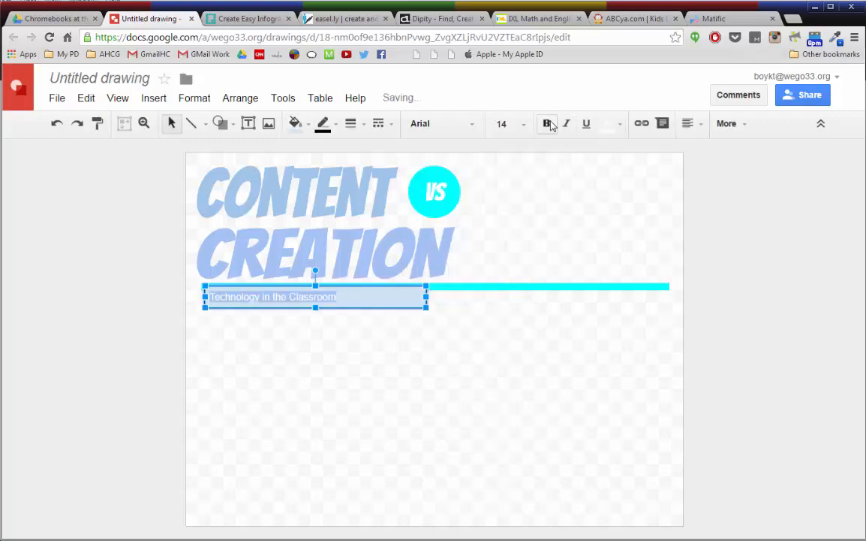
Step: Bold the Technology in the Classroom text, center it, and fill its text box with cyan
click(547, 123)
click(690, 123)
click(735, 148)
click(295, 123)
click(371, 189)
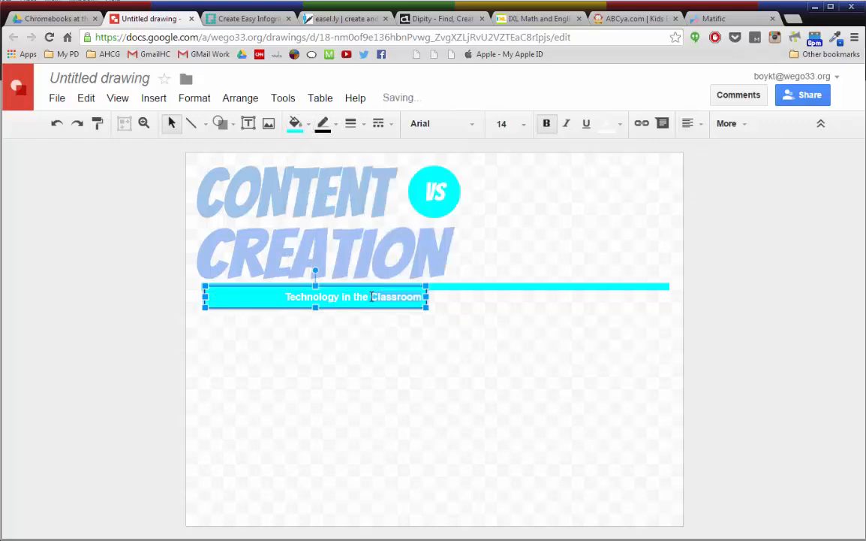
Step: Set the Technology in the Classroom text to font size 18
click(512, 123)
click(507, 338)
click(513, 123)
click(506, 318)
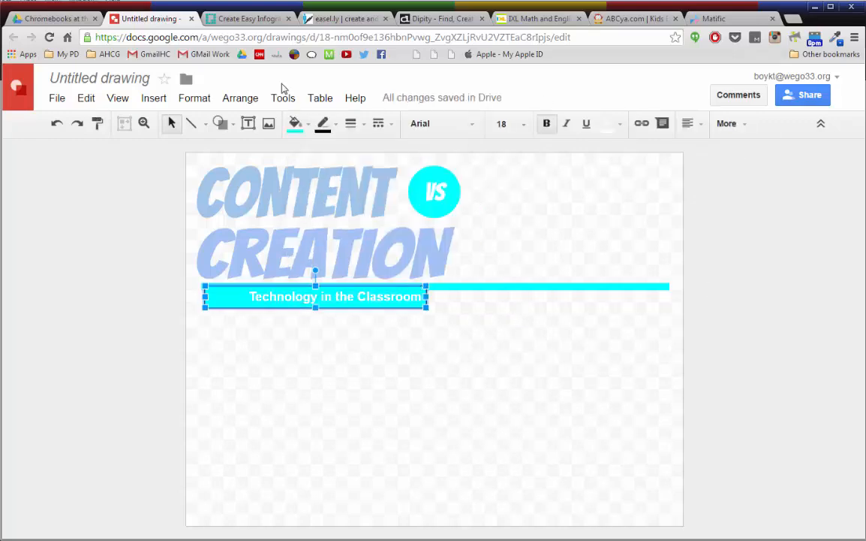
click(744, 147)
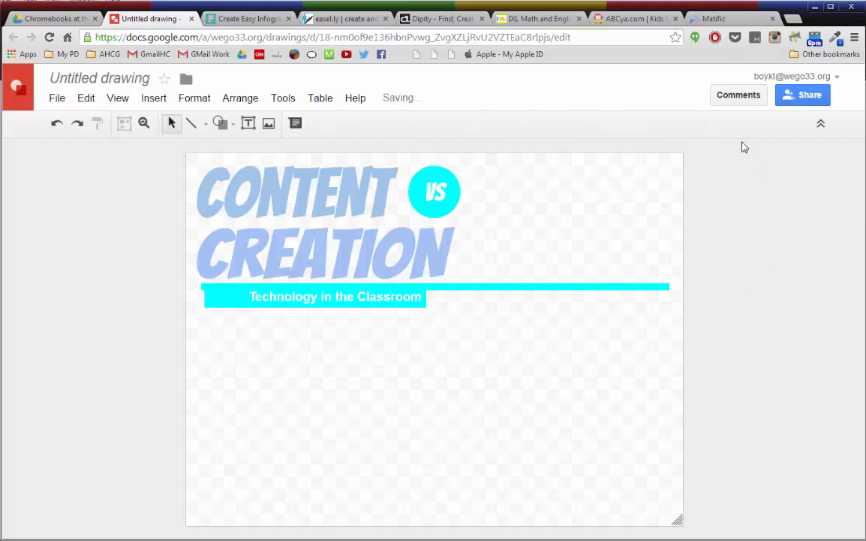
Step: Nudge the Technology in the Classroom box so it lines up with the left end of the cyan bar
click(231, 298)
key(Left)
click(430, 304)
click(420, 303)
key(Down)
click(793, 321)
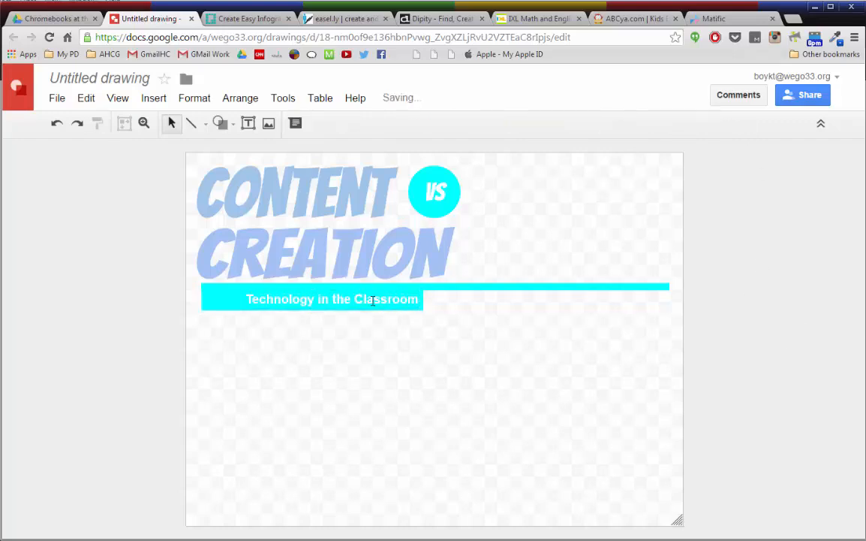
drag(229, 299, 226, 294)
click(783, 287)
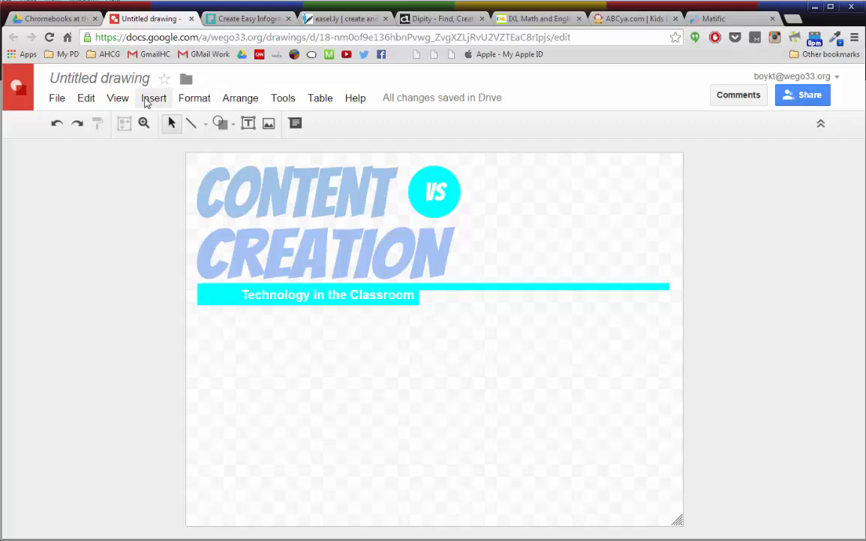
Step: Insert word art reading Learning, set it in Bangers with a light blue fill, and remove its outline
click(147, 103)
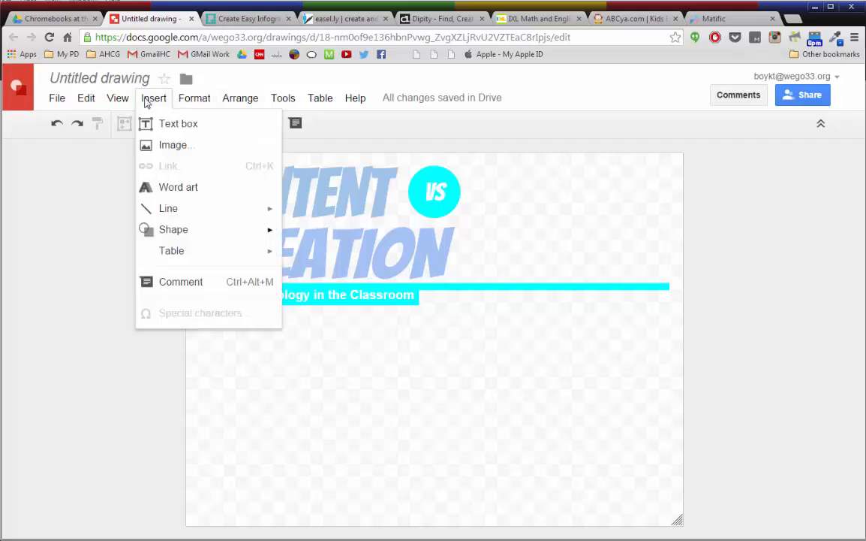
click(185, 194)
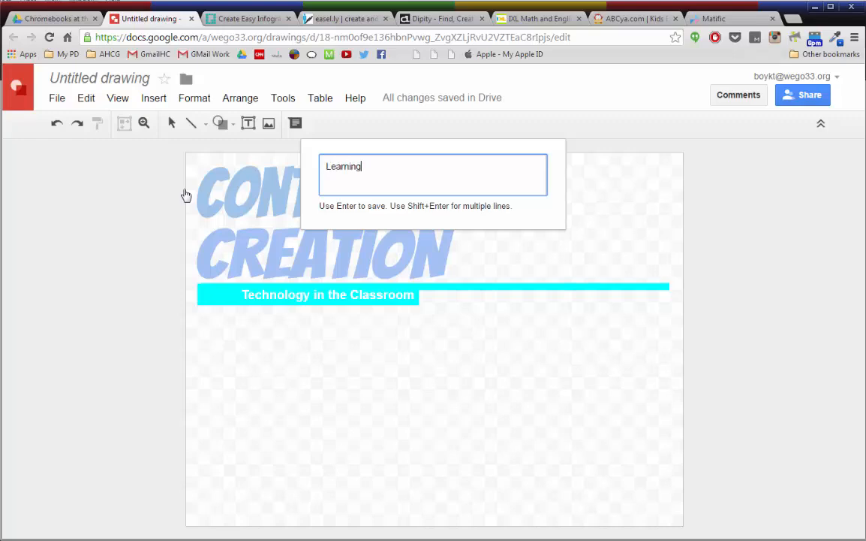
key(Return)
click(459, 126)
click(441, 170)
click(309, 127)
click(398, 224)
click(332, 125)
click(363, 154)
Step: Resize and position the Learning word art just below the subtitle on the left
drag(441, 328, 343, 347)
drag(430, 380, 362, 363)
Step: Duplicate the Learning word art into the bottom right corner and change the copy's text to Making
drag(326, 347, 632, 483)
key(ctrl+d)
double_click(634, 485)
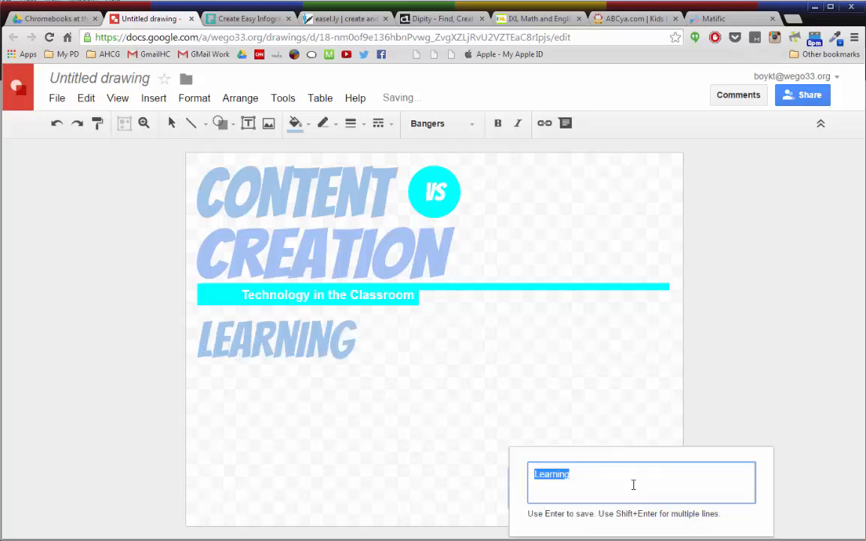
text(Making)
key(Return)
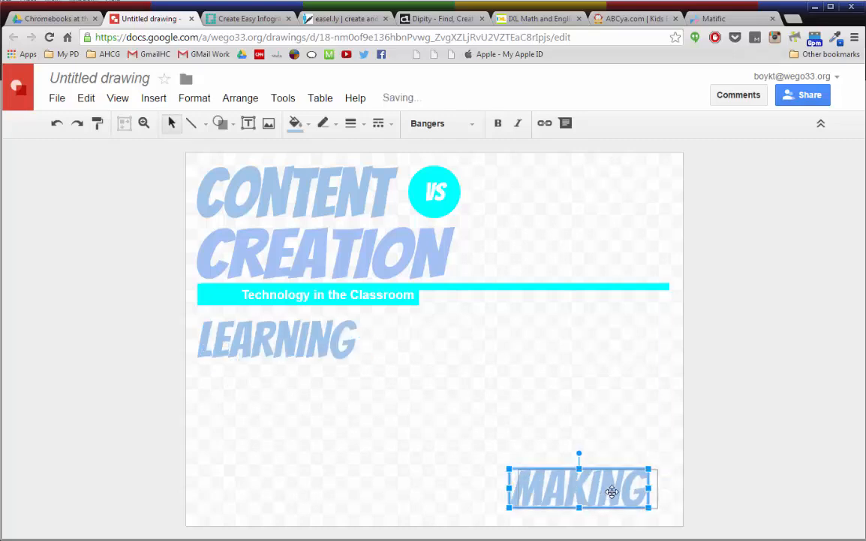
drag(613, 491, 626, 493)
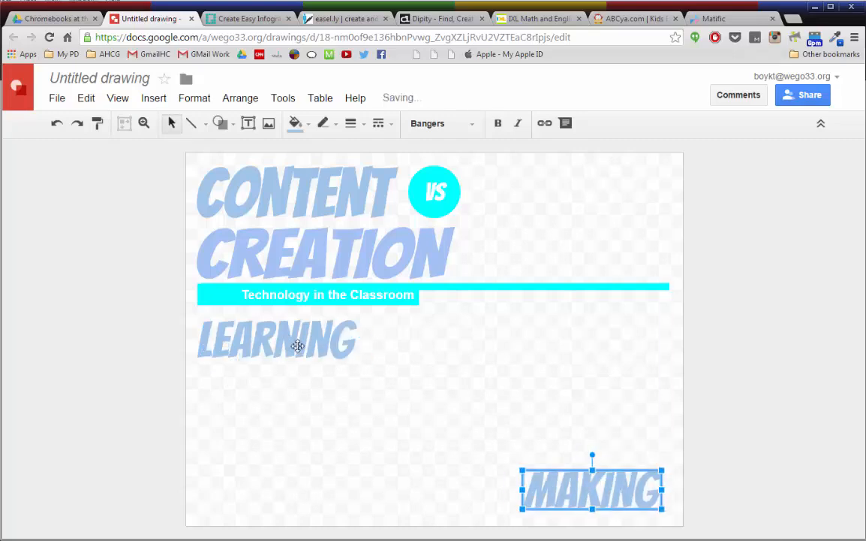
Step: Give the Making word art a light blue fill and remove its outline
click(307, 126)
click(387, 228)
click(328, 127)
click(411, 226)
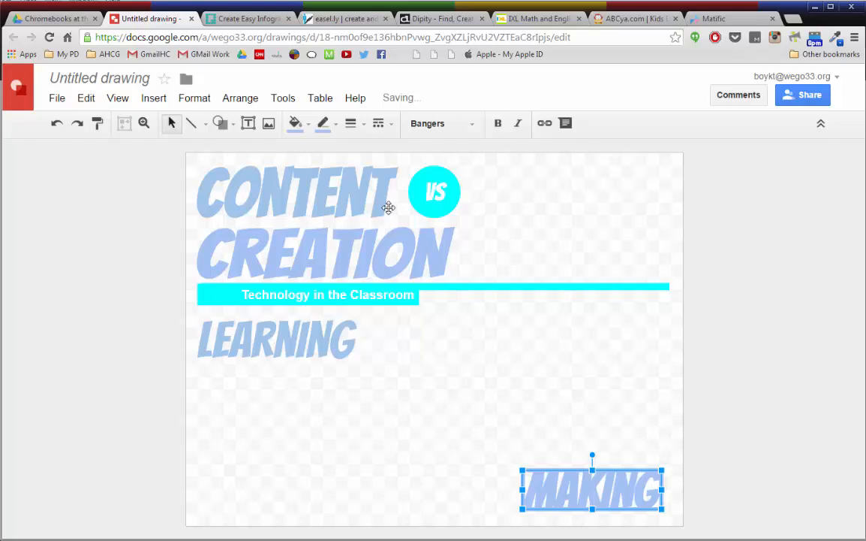
click(328, 124)
click(357, 154)
click(773, 339)
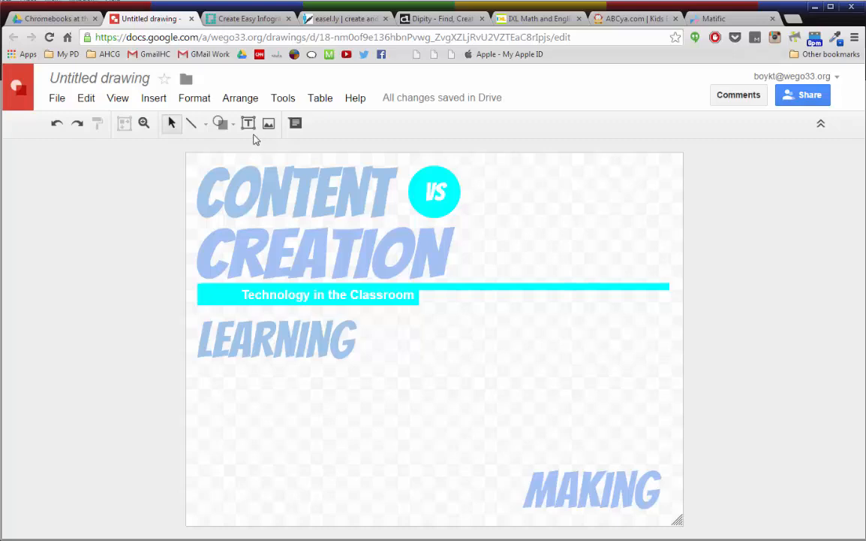
Step: Insert word art reading Matific and set its font to Acme
click(154, 99)
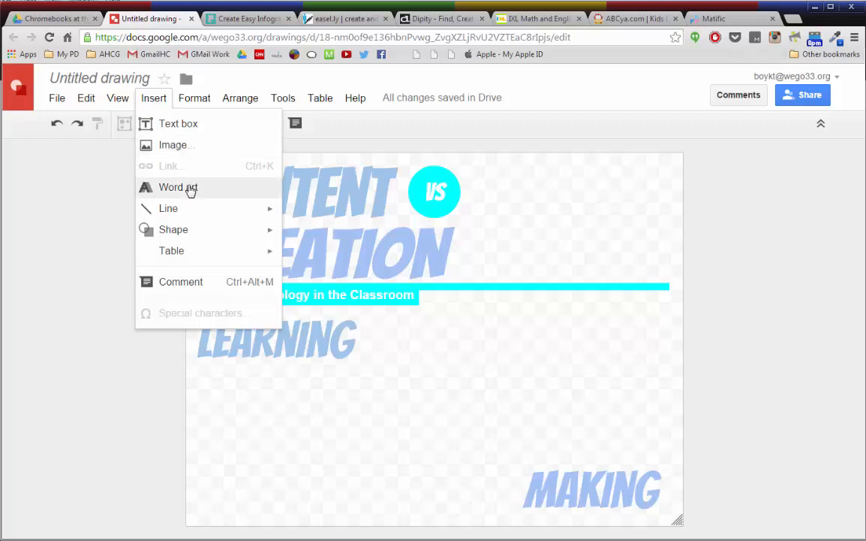
click(178, 187)
text(Matif)
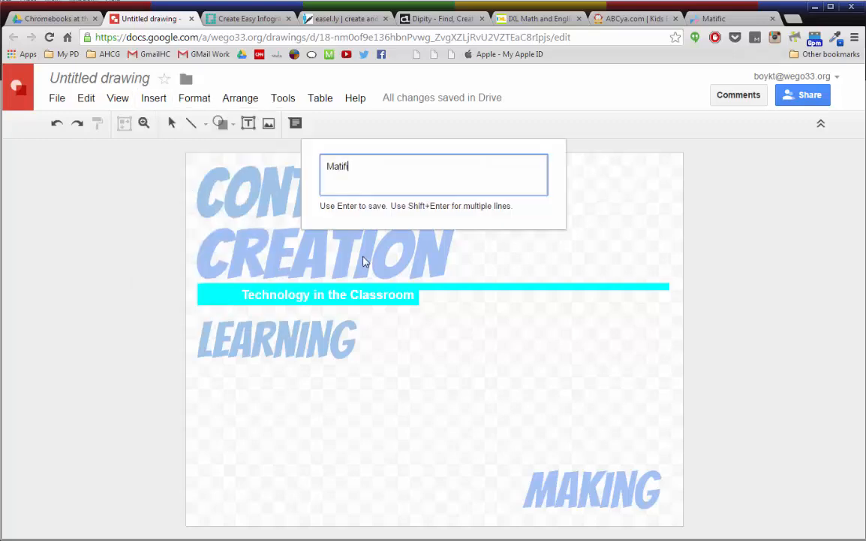
text(ic)
key(Return)
click(473, 124)
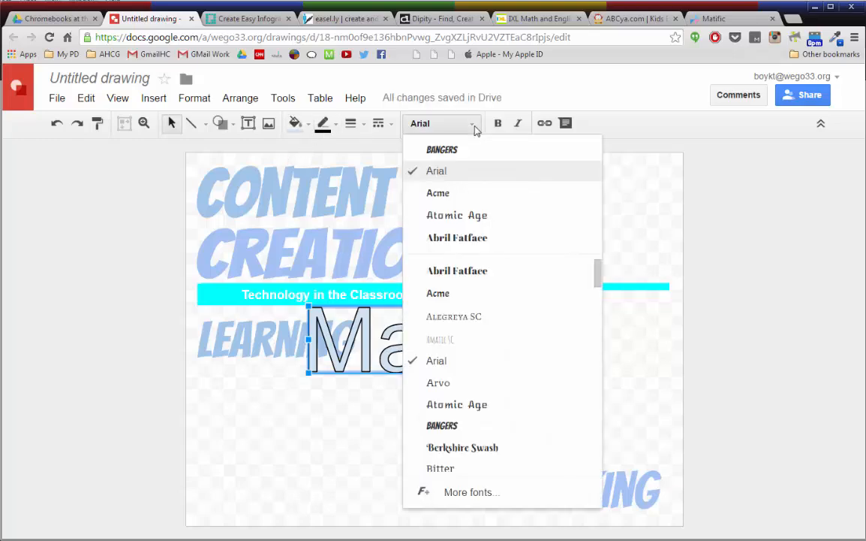
click(451, 194)
click(474, 126)
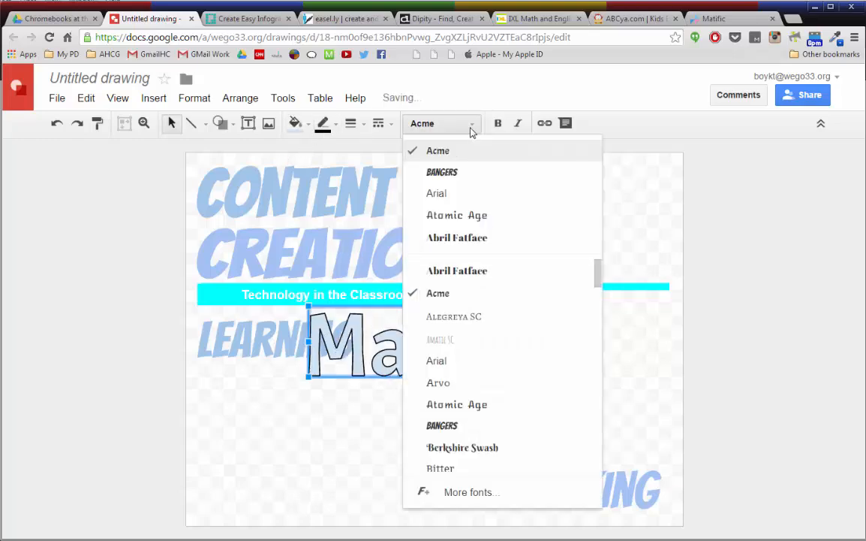
click(473, 126)
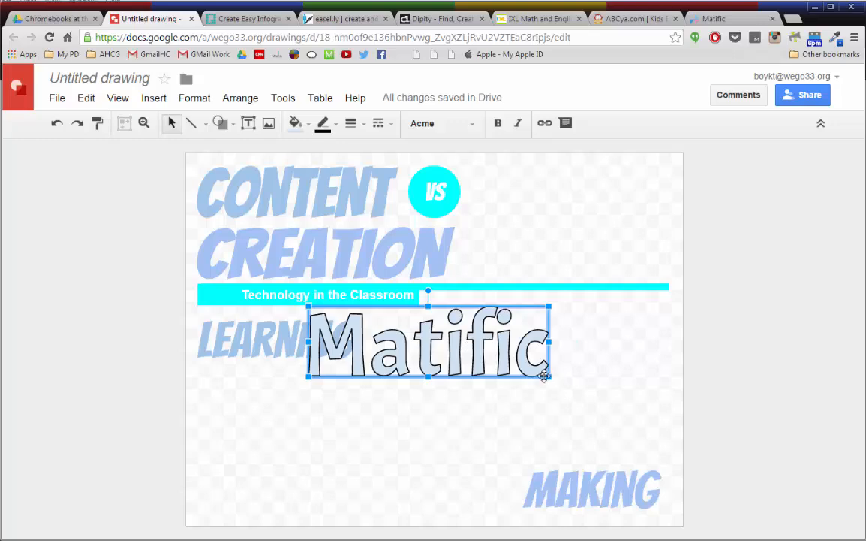
Step: Shrink the Matific word art to the right of Learning and fill it black
drag(549, 377, 511, 354)
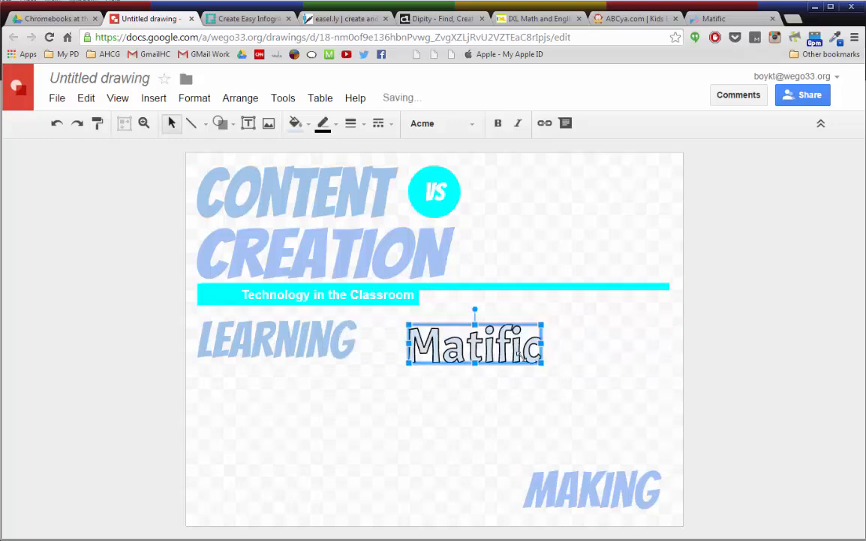
click(335, 126)
click(308, 124)
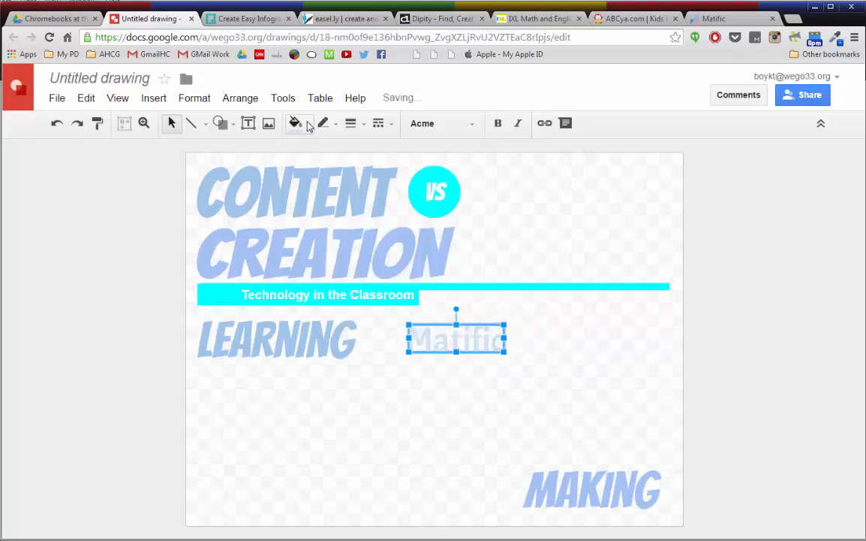
click(308, 123)
click(304, 173)
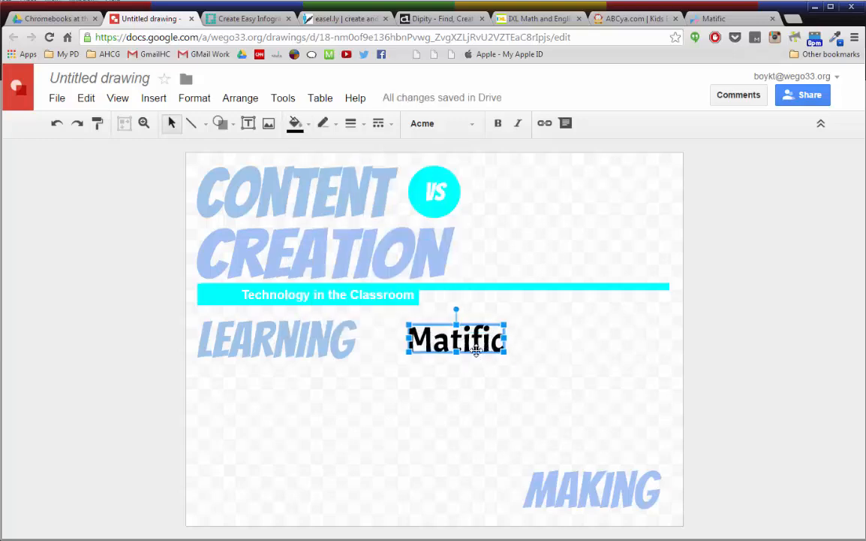
Step: Copy the Matific word art below it and change the copy's text to IXL
drag(488, 347, 416, 396)
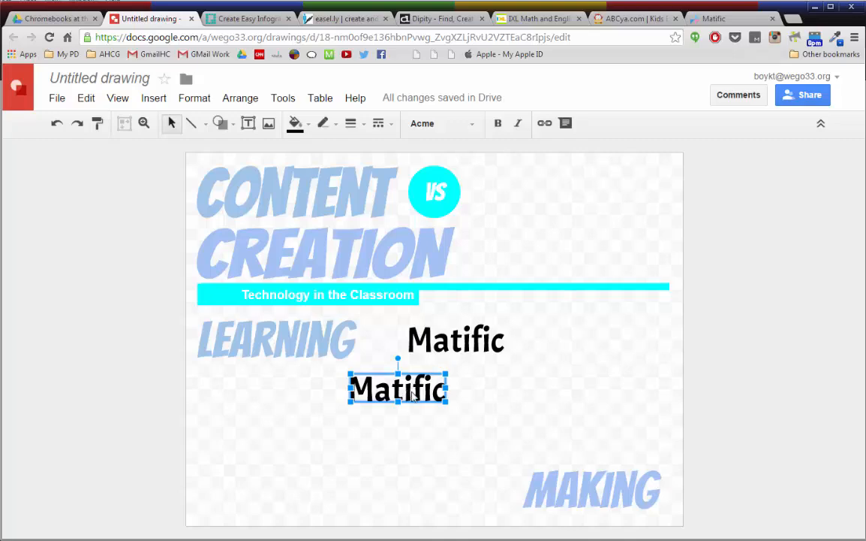
double_click(413, 396)
text(IXL)
key(Return)
Step: Duplicate the word art, move the copy below Learning, and change its text to ABCya
key(ctrl+d)
double_click(239, 418)
drag(384, 400, 512, 445)
key(Return)
Step: Duplicate the word art above Making and change the copy's text to Piktochart
key(ctrl+d)
double_click(622, 410)
text(Piktochart)
key(Return)
Step: Duplicate the word art and change the copy's text to Easel.ly, placed left of Piktochart
key(ctrl+d)
double_click(493, 447)
text(Easel.ly)
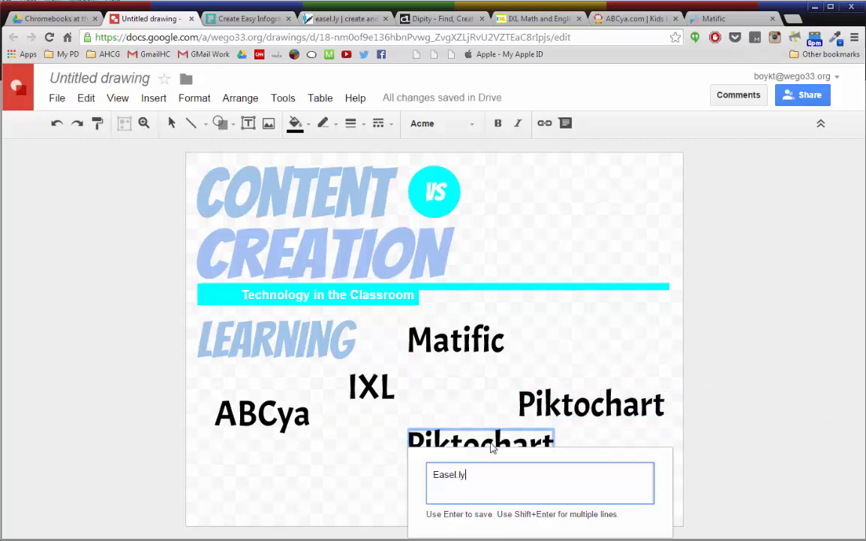
key(Return)
Step: Duplicate Easel.ly, move the copy left of Making, rename it Dipity, and nudge Easel.ly up
key(ctrl+d)
drag(460, 447, 420, 493)
double_click(404, 490)
text(Dipity)
key(Return)
drag(458, 446, 459, 438)
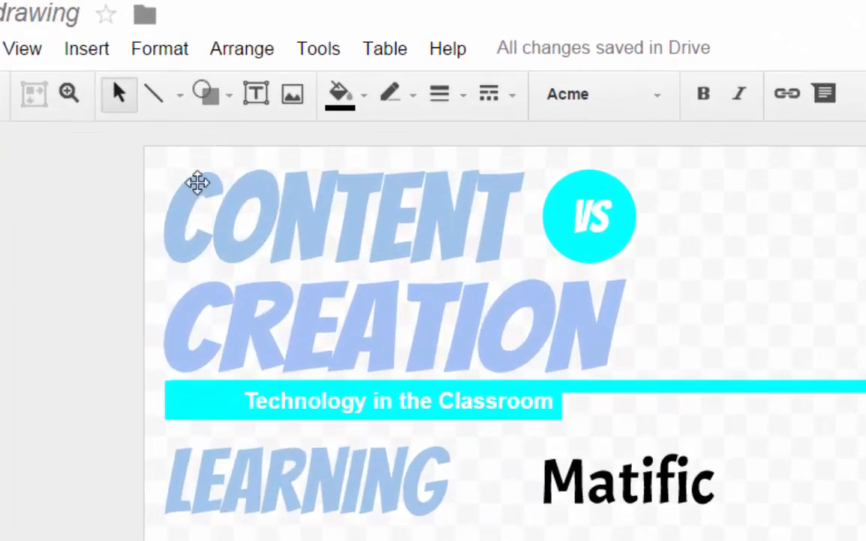
Step: Draw curved connectors linking Learning to Matific, IXL and ABCya, and Making to Piktochart, Easel.ly and Dipity
click(154, 105)
click(181, 104)
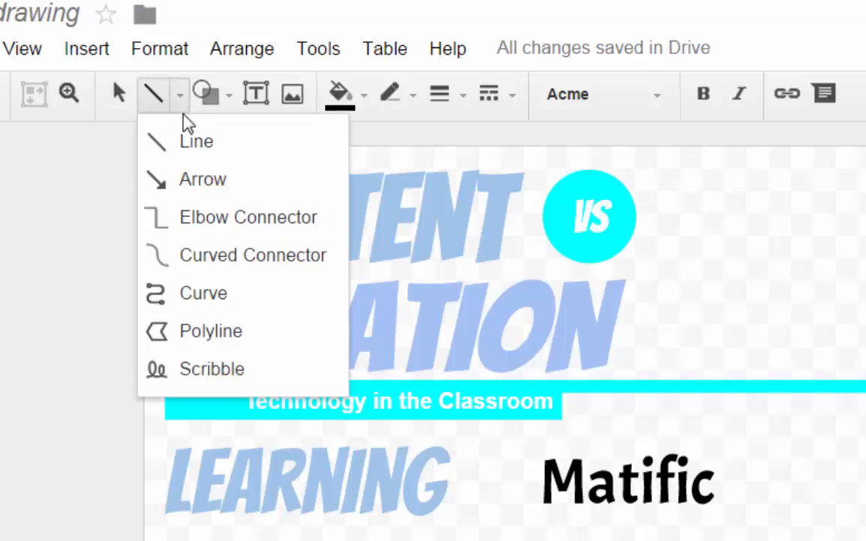
click(228, 259)
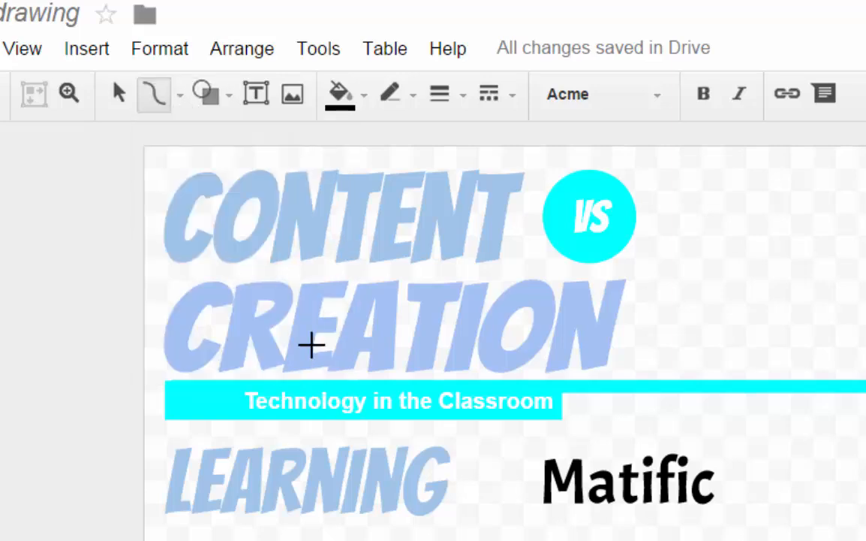
drag(181, 252, 198, 299)
drag(245, 252, 300, 286)
mouse_move(325, 216)
mouse_down()
mouse_move(393, 223)
mouse_move(391, 210)
mouse_up()
drag(678, 407, 696, 345)
drag(581, 437, 510, 408)
drag(578, 460, 460, 449)
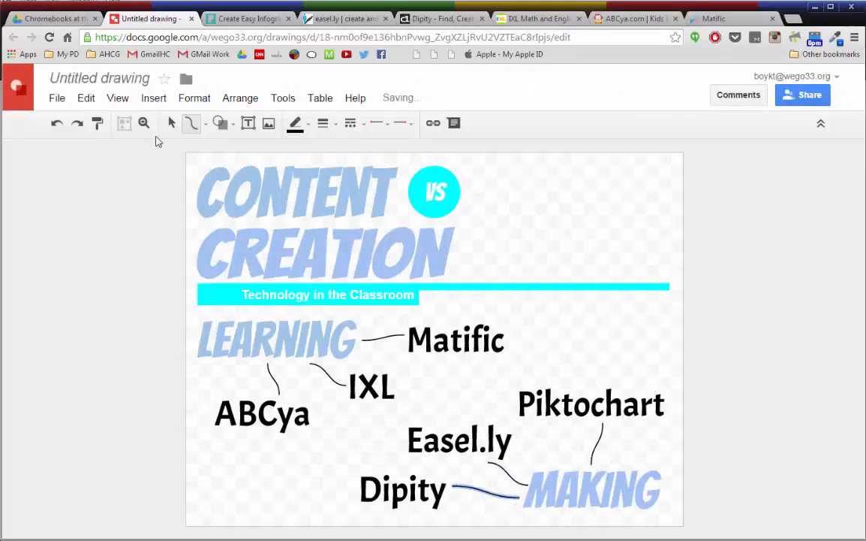
click(172, 122)
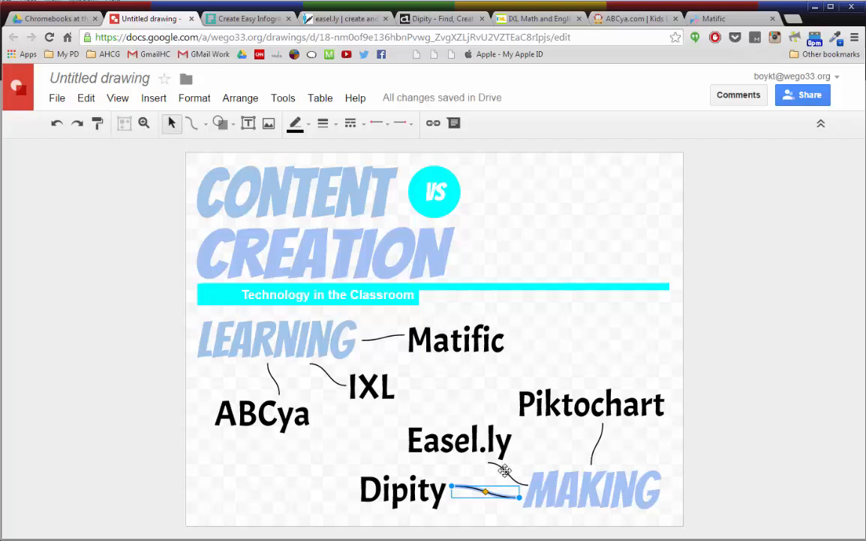